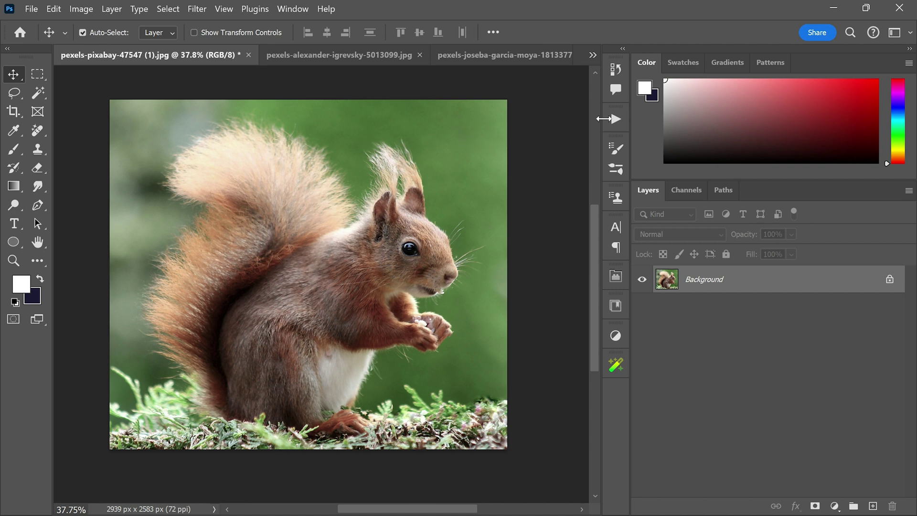
Play Action 1 on the squirrel photo and Alt-click the Background eye to compare with the original.
click(617, 121)
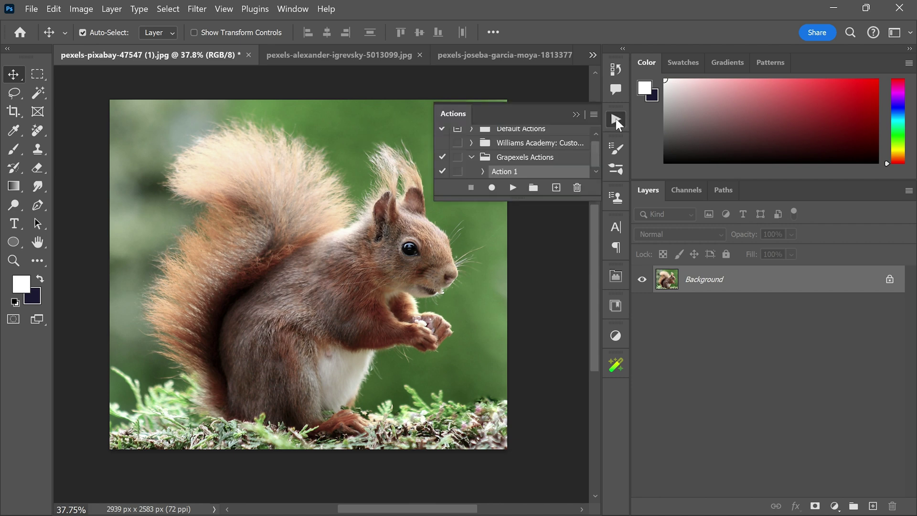
click(514, 190)
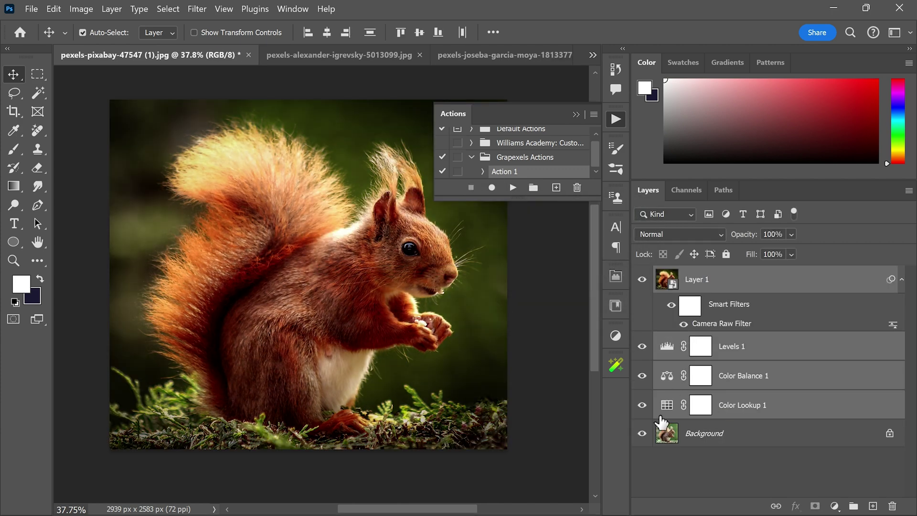
alt+click(644, 436)
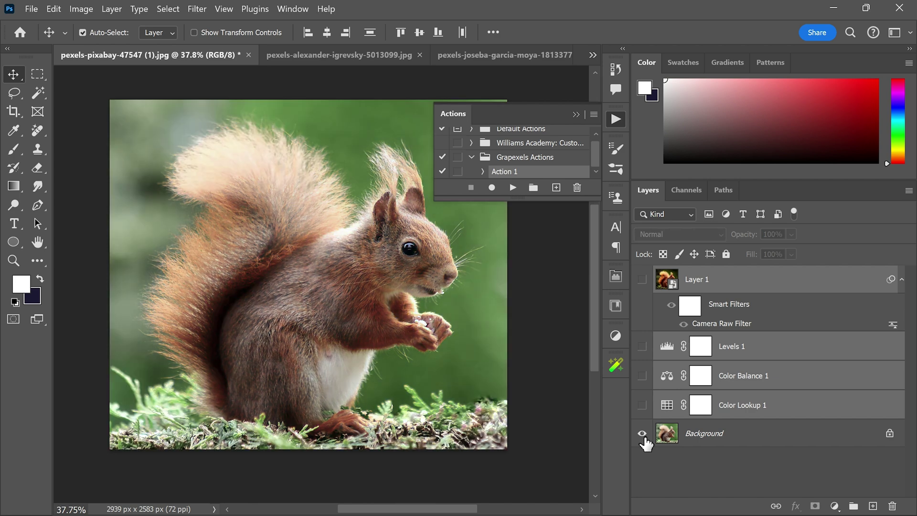
alt+click(643, 434)
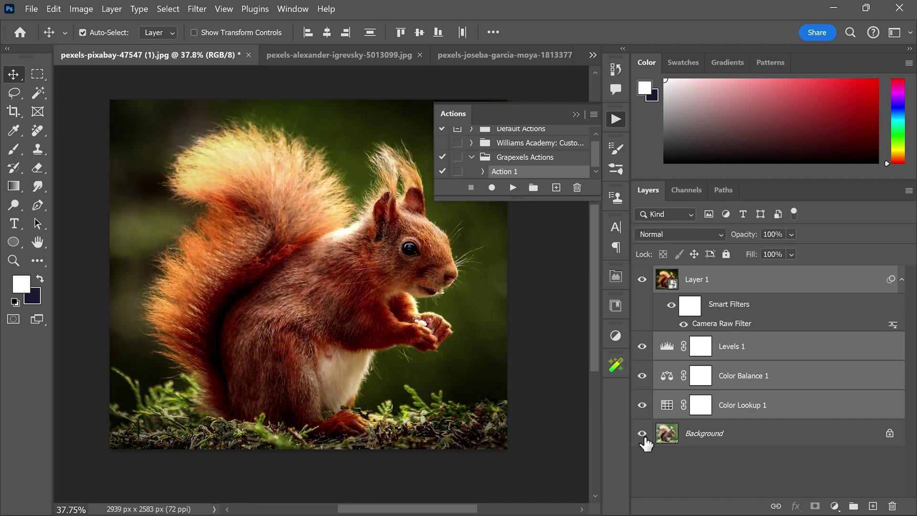
alt+click(643, 435)
alt+click(643, 434)
click(616, 120)
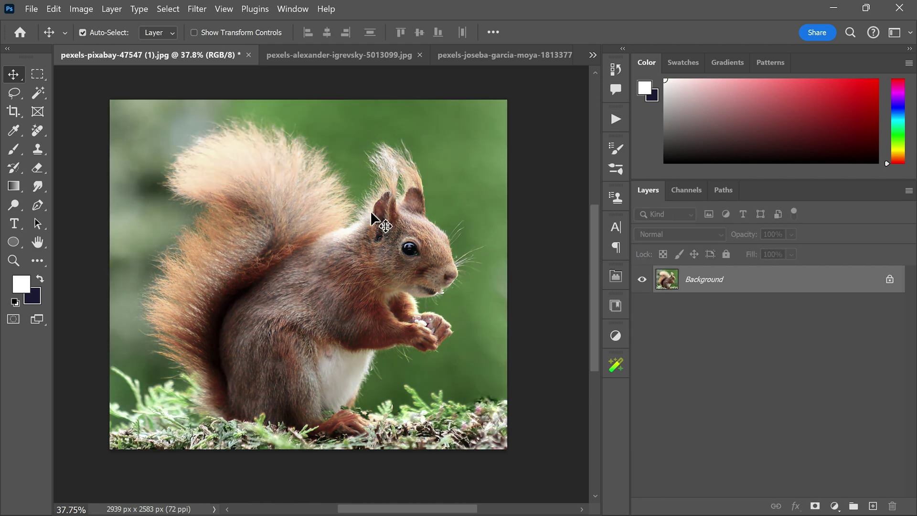
click(611, 118)
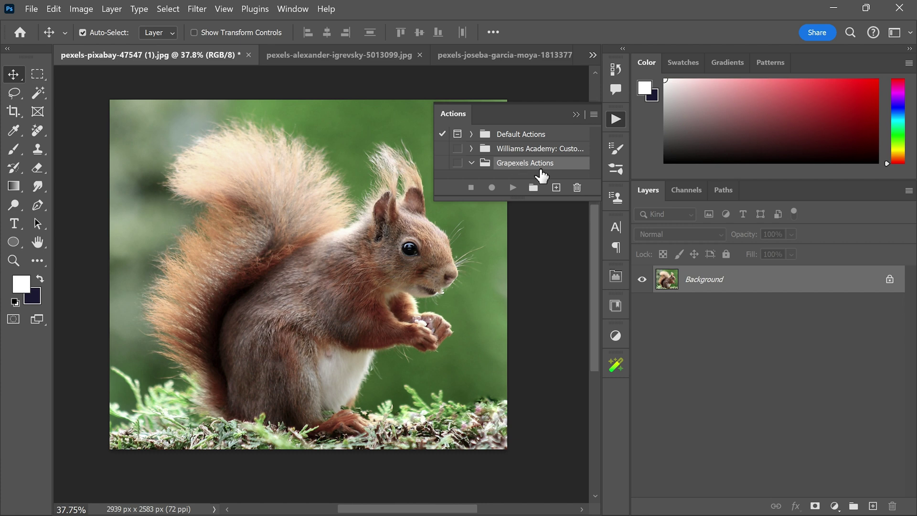
Add an 'animal kingdom' action to the Grapexels Actions set and begin recording it.
click(556, 188)
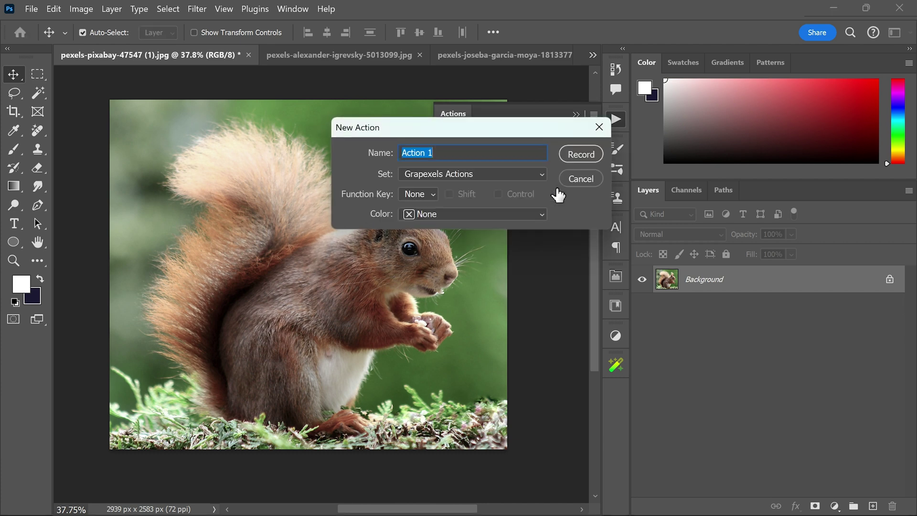
text(a)
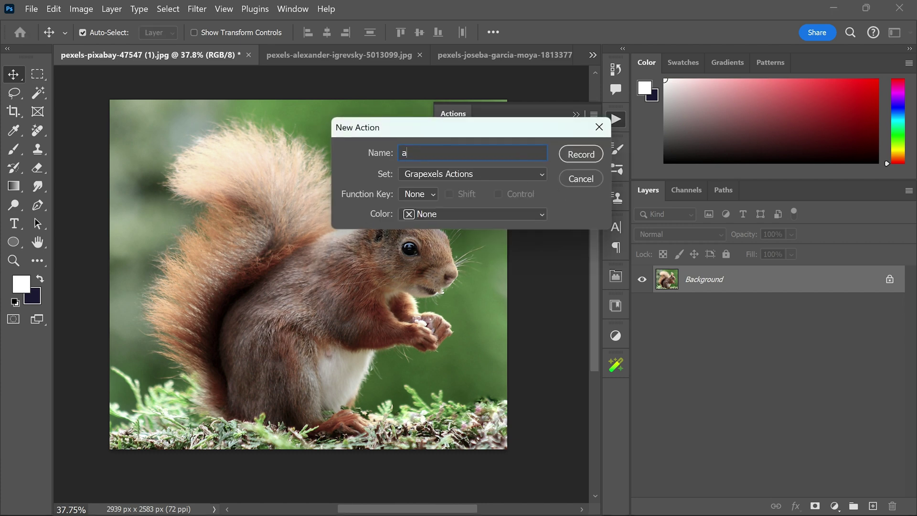
text(nimal kingdom)
click(588, 158)
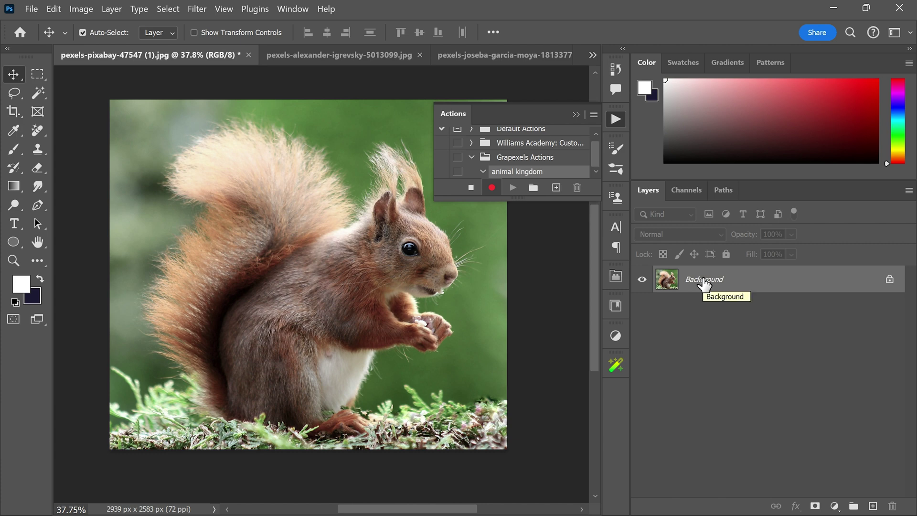
Add a Color Lookup adjustment layer using the FallColors.look 3DLUT file.
click(835, 506)
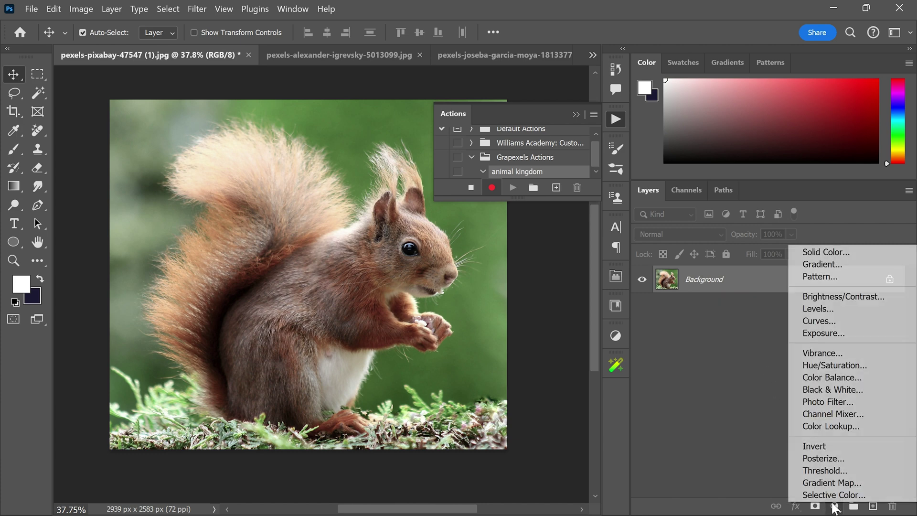
click(830, 428)
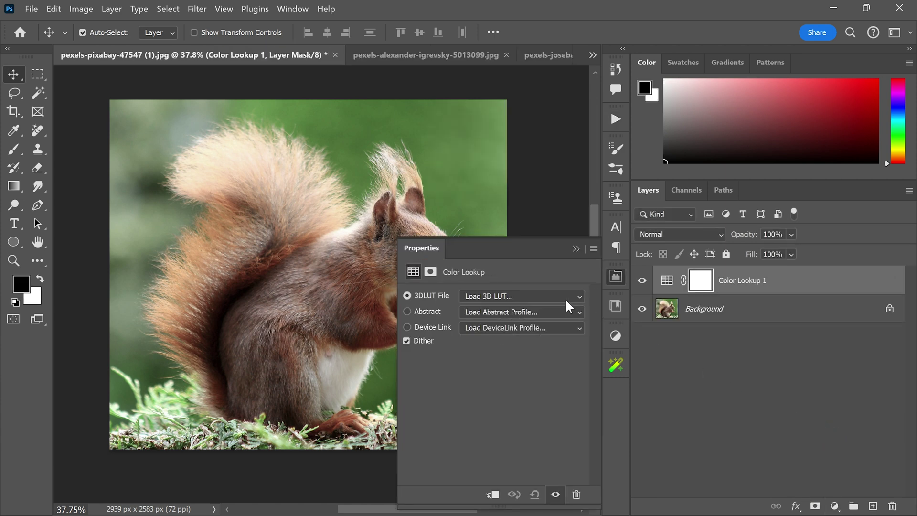
click(497, 296)
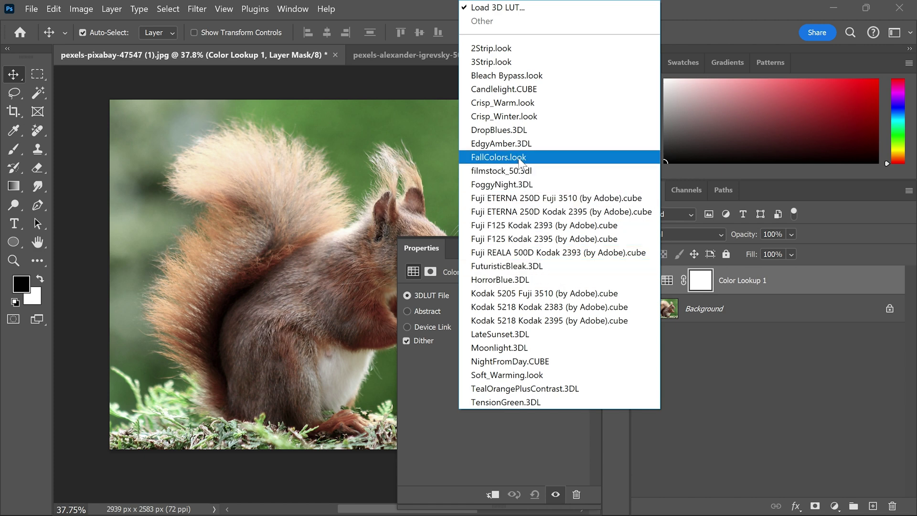
click(504, 158)
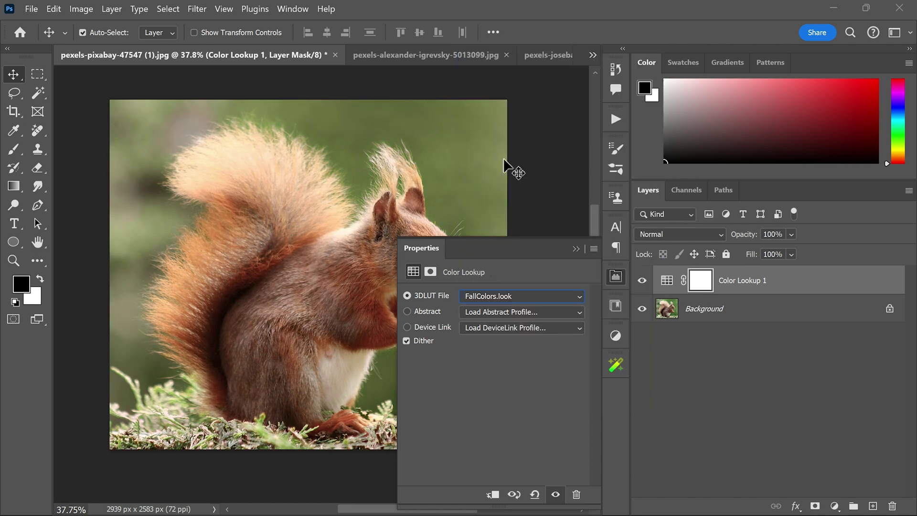
click(616, 277)
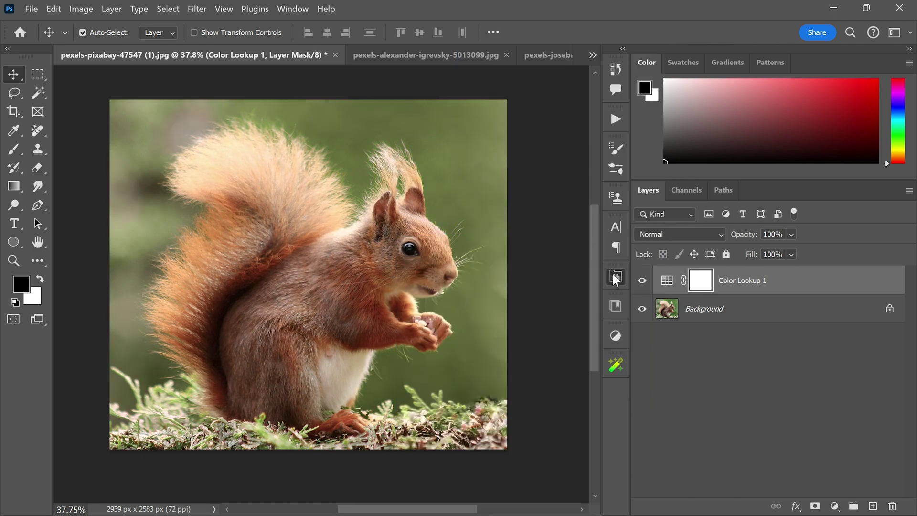
Lower the Color Lookup layer's opacity to 50%.
click(791, 235)
drag(831, 251, 796, 255)
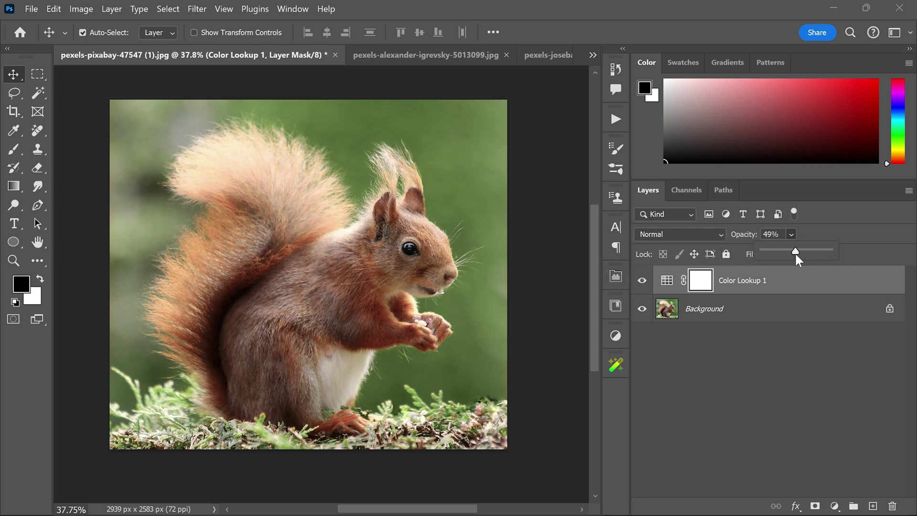
click(813, 239)
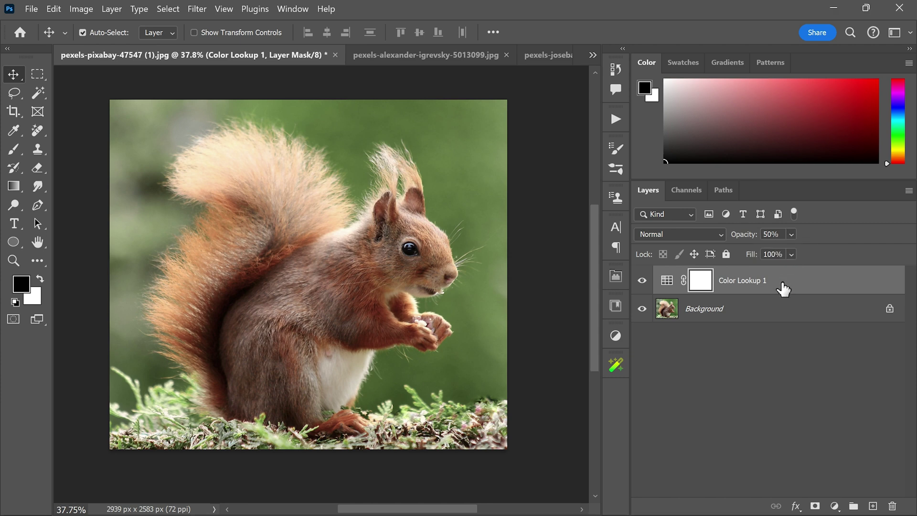
Add a Color Balance layer pushing midtones toward red, slightly magenta, and yellow.
click(836, 506)
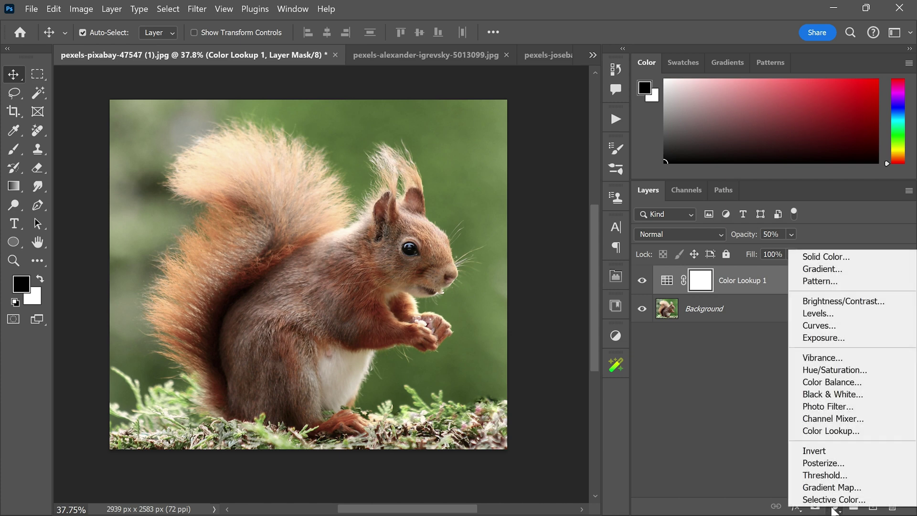
click(828, 383)
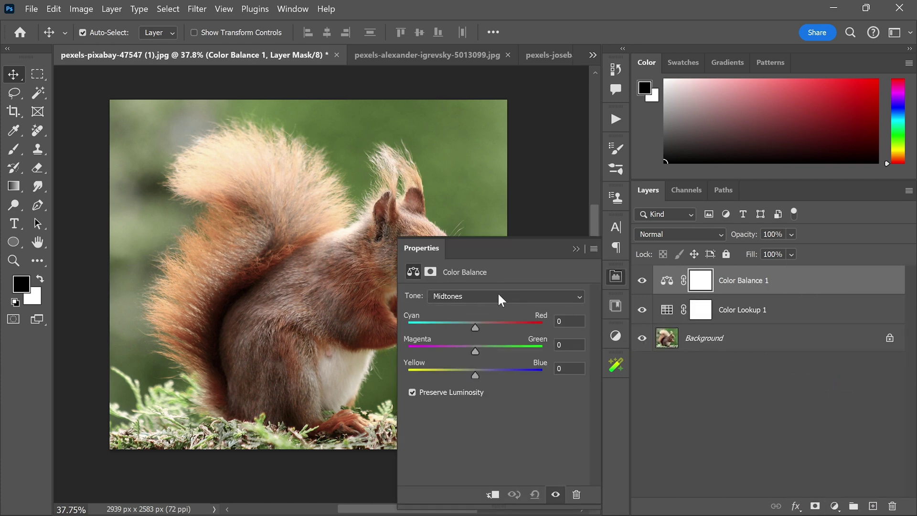
drag(477, 330, 495, 337)
mouse_move(478, 355)
mouse_down()
mouse_move(488, 356)
mouse_move(472, 359)
mouse_up()
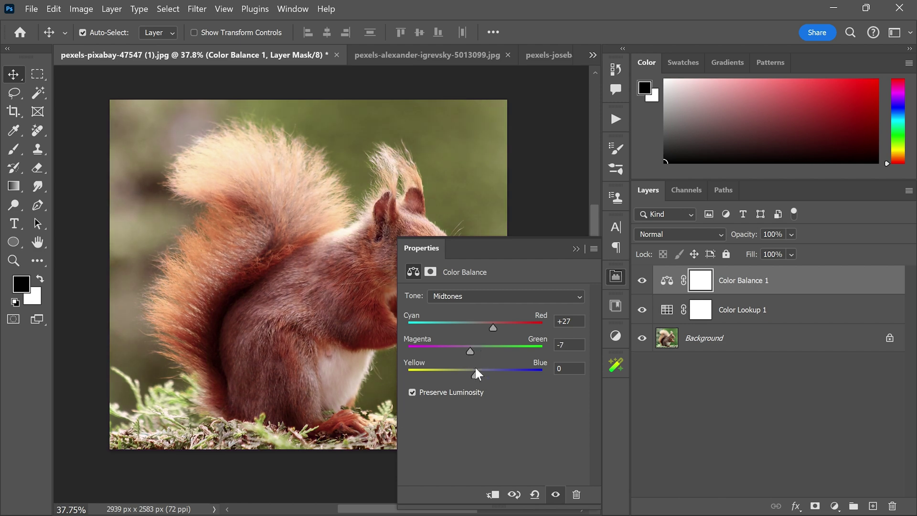
drag(475, 375, 463, 375)
click(619, 272)
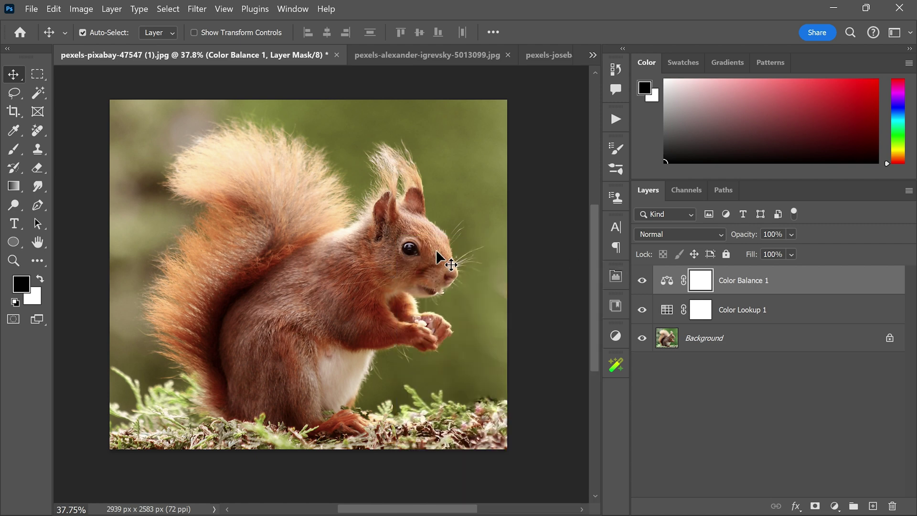
click(835, 506)
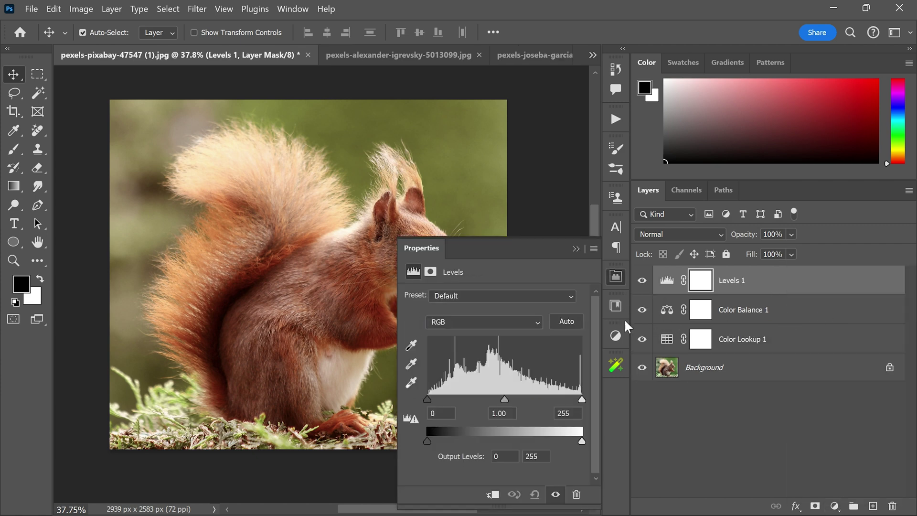
Set the Levels 1 input sliders to about 20, 0.87 and 238.
drag(430, 403, 438, 404)
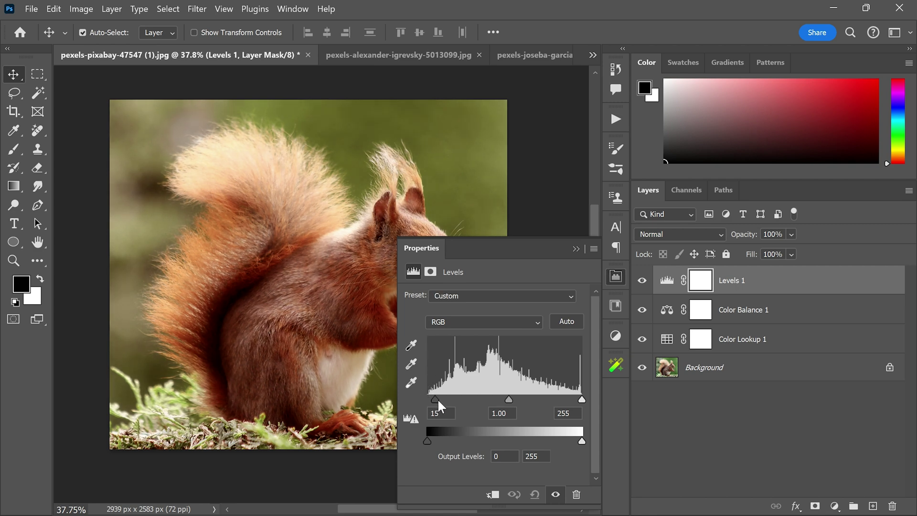
drag(509, 400, 518, 400)
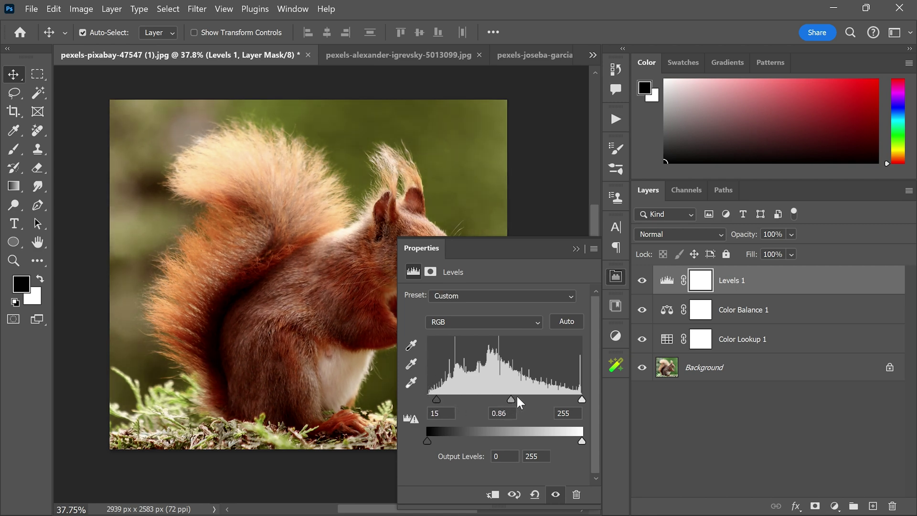
drag(582, 399, 520, 403)
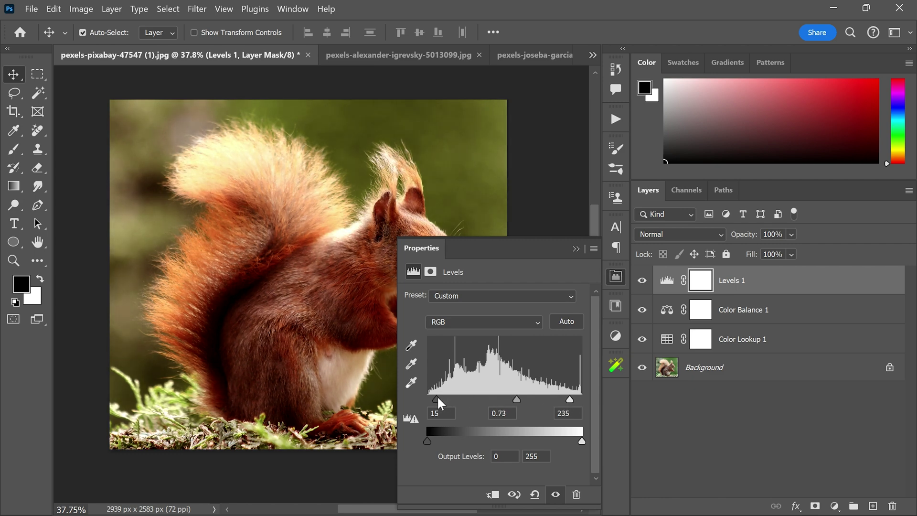
drag(437, 400, 439, 400)
drag(516, 401, 510, 402)
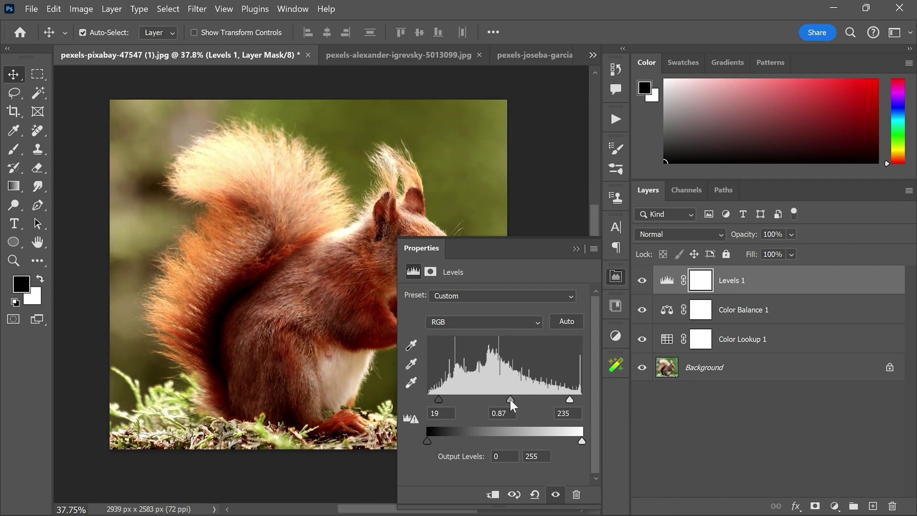
drag(570, 402, 572, 403)
drag(443, 403, 440, 404)
click(616, 277)
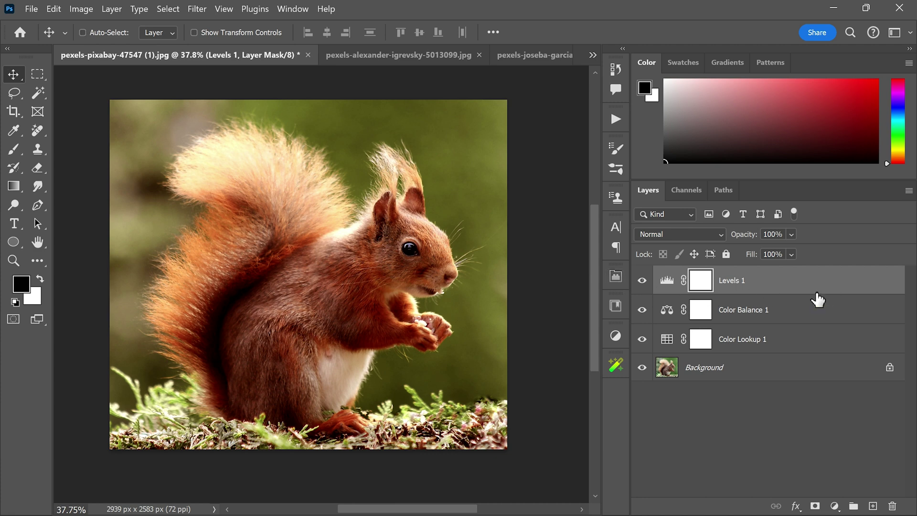
Stamp visible layers into Layer 1 with Ctrl+Alt+Shift+E and convert it to a smart object.
key(ctrl+alt+shift+e)
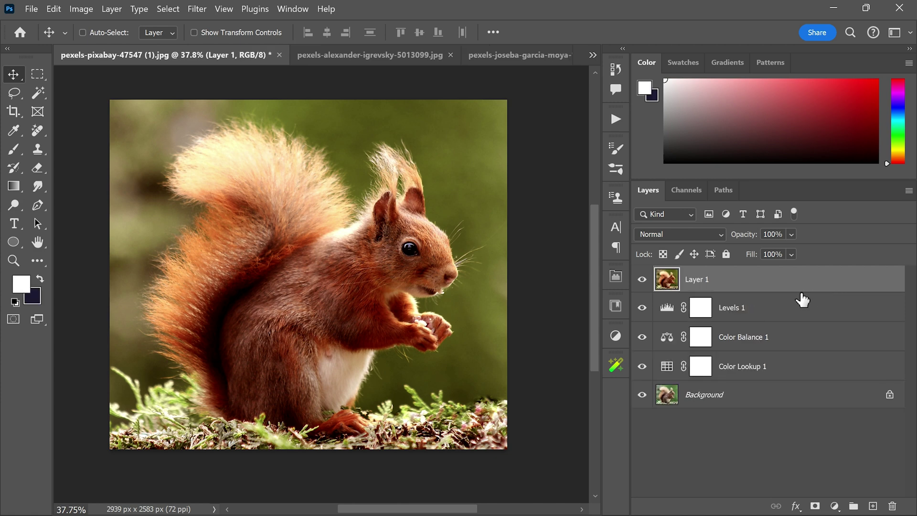
key(ctrl)
right_click(747, 279)
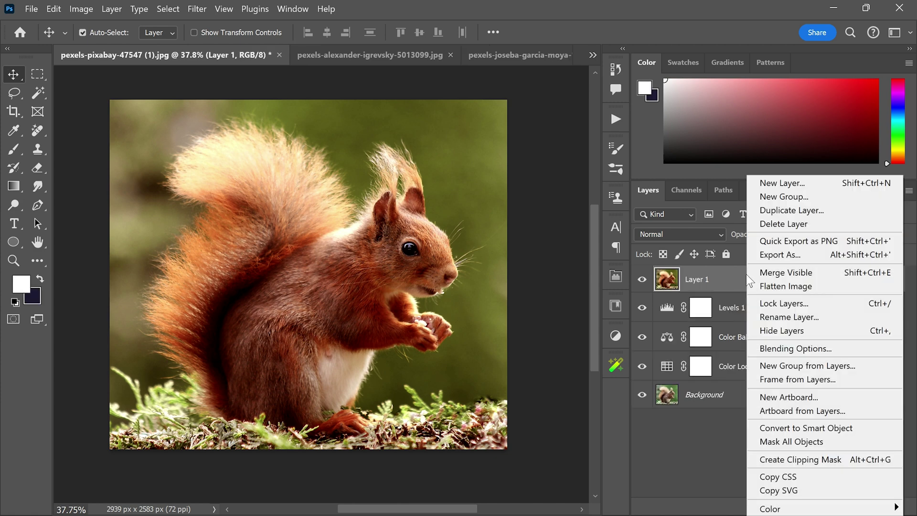
click(786, 428)
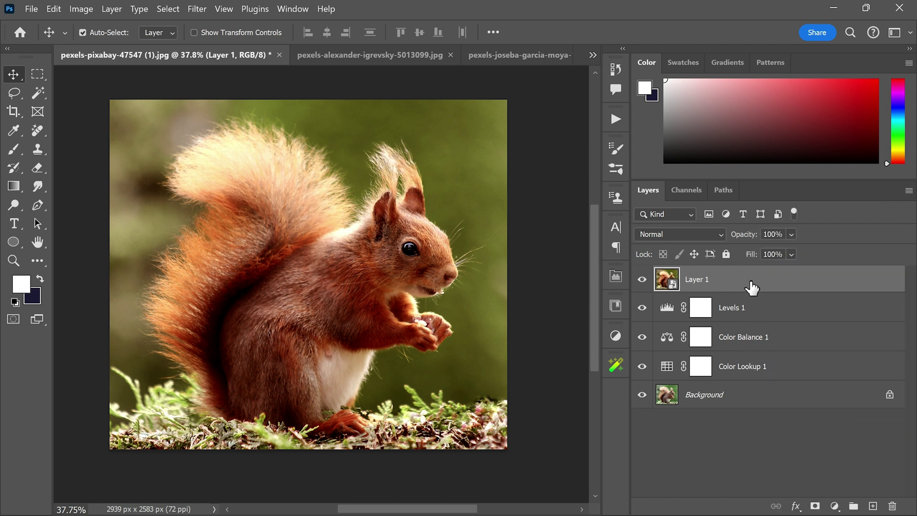
click(196, 9)
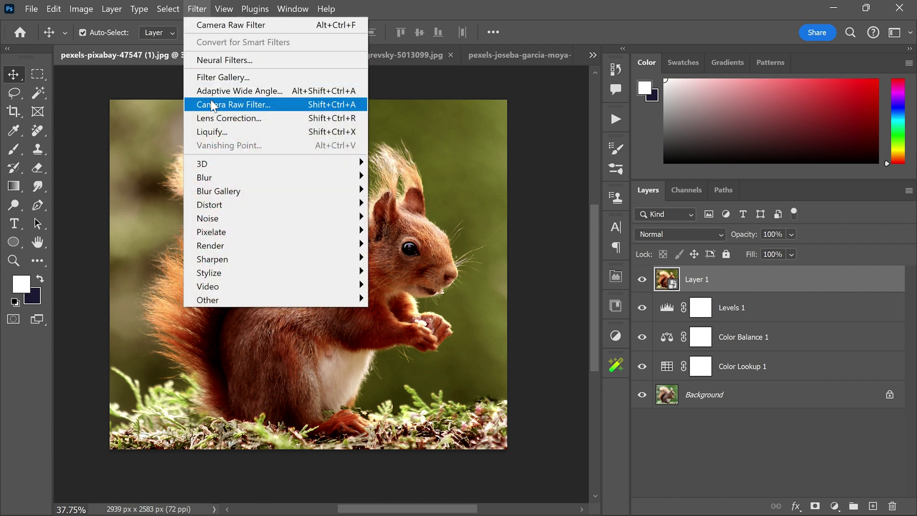
In Camera Raw set Exposure -0.40, Contrast +28, Highlights -57, Shadows +44, Whites +42, Blacks +19.
click(213, 105)
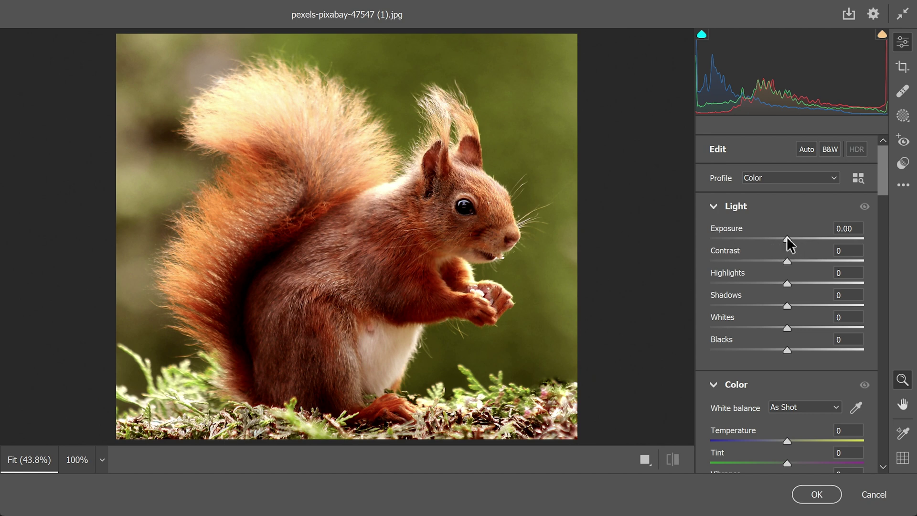
drag(787, 238, 780, 238)
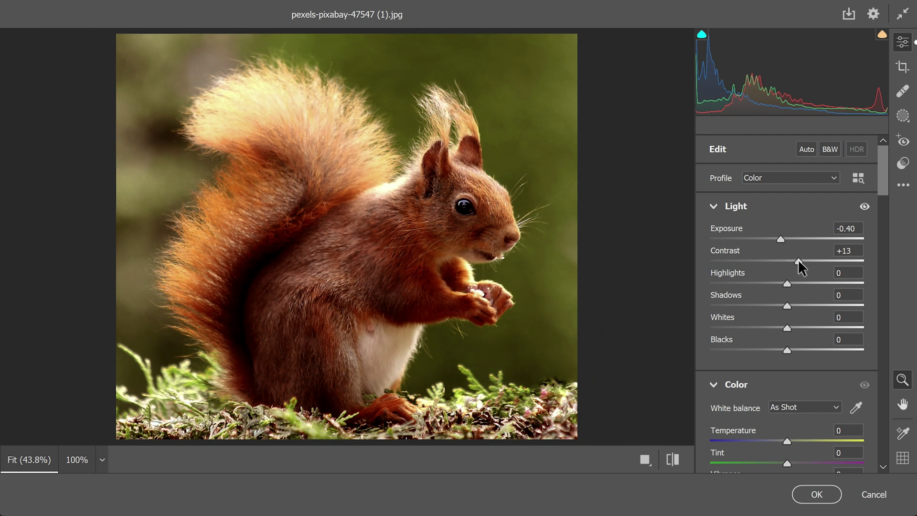
mouse_move(798, 260)
mouse_down()
mouse_move(812, 262)
mouse_move(746, 283)
mouse_up()
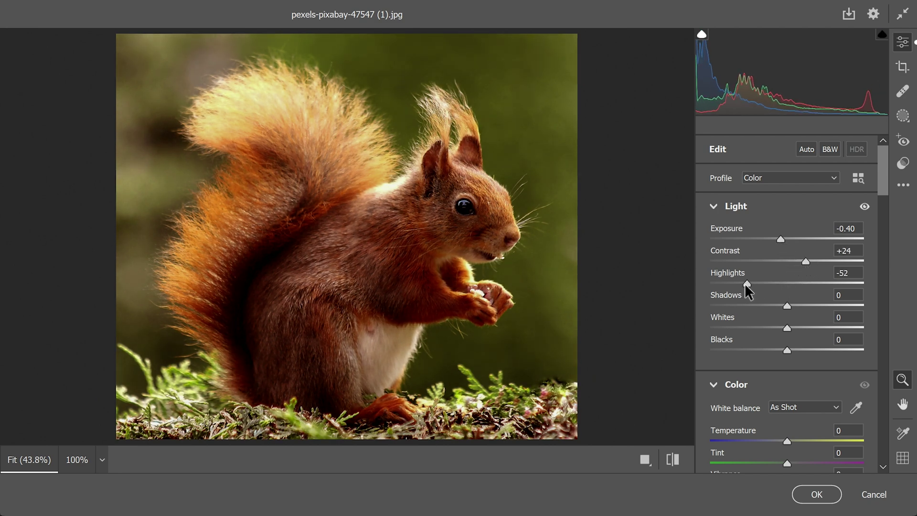
mouse_move(787, 306)
mouse_down()
mouse_move(825, 310)
mouse_move(793, 329)
mouse_move(822, 328)
mouse_move(803, 351)
mouse_up()
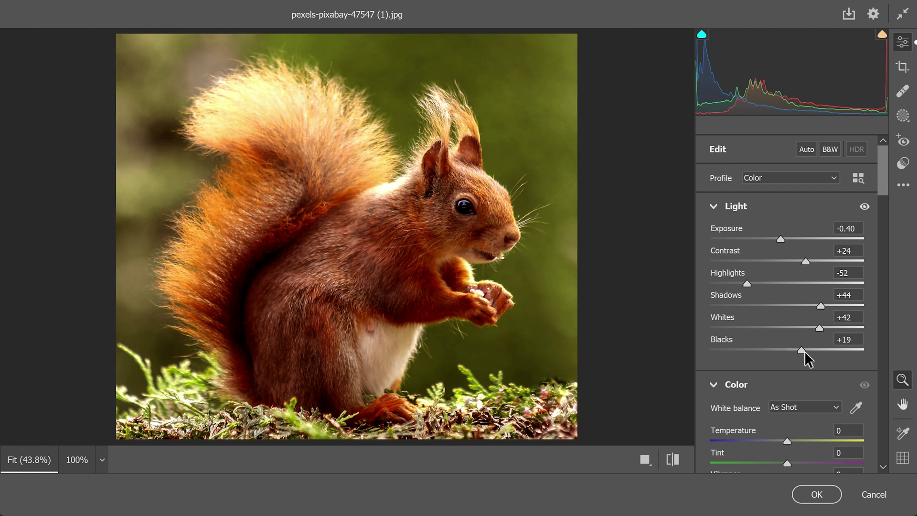
drag(805, 261, 809, 261)
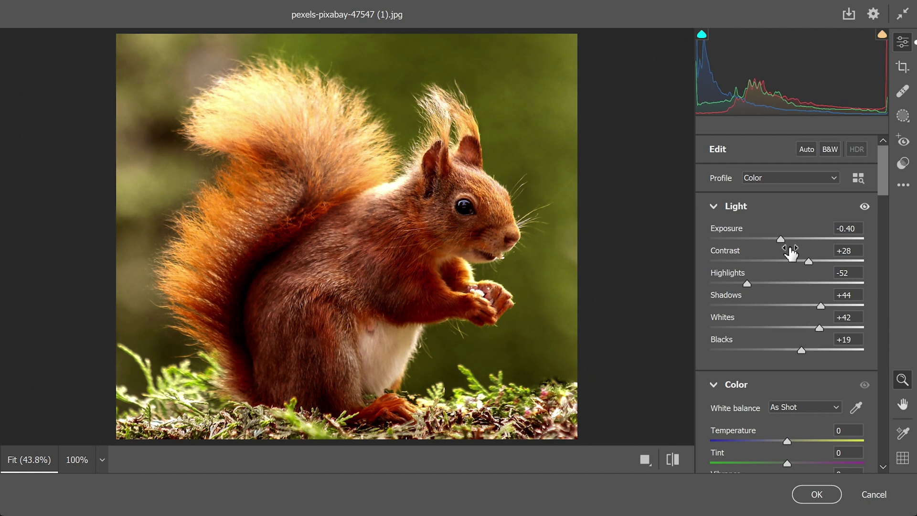
drag(742, 283, 739, 283)
Set Camera Raw Temperature +3, Tint -15, Vibrance +4 and Saturation -9.
scroll(813, 347, down, 3)
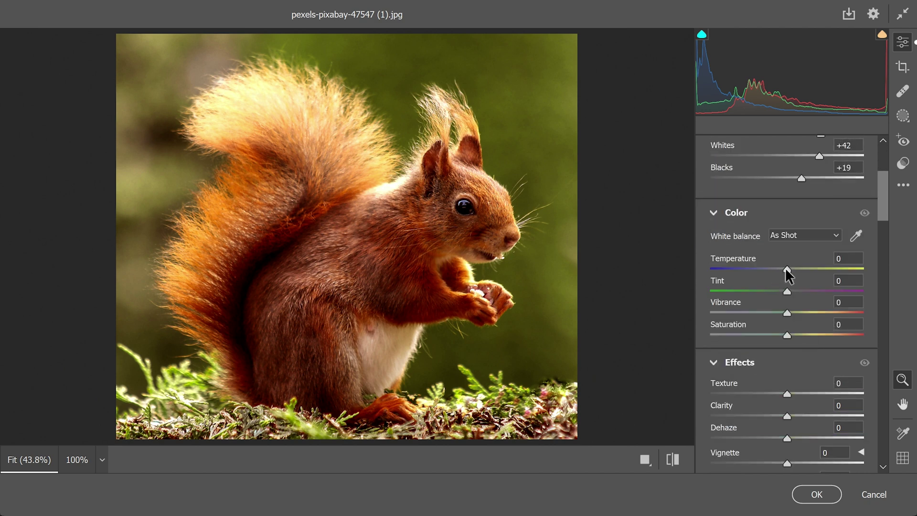
drag(786, 268, 787, 269)
drag(787, 291, 774, 292)
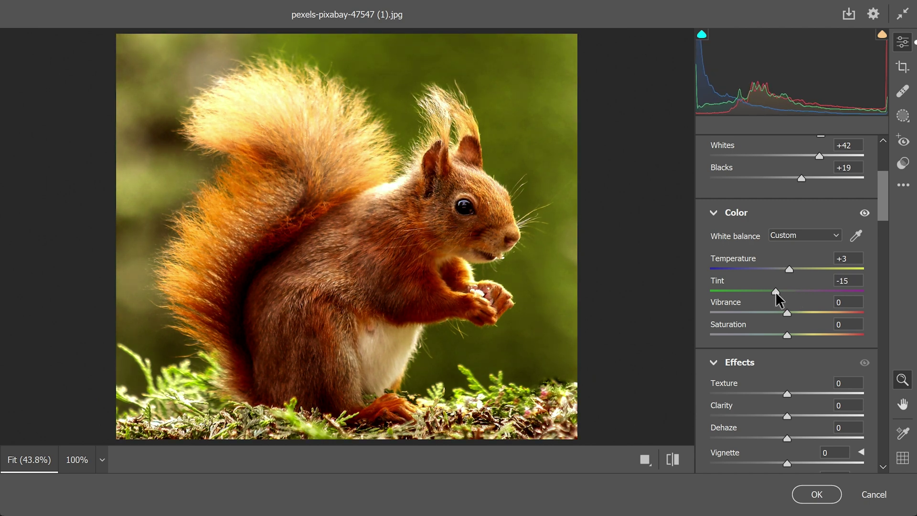
drag(787, 313, 779, 334)
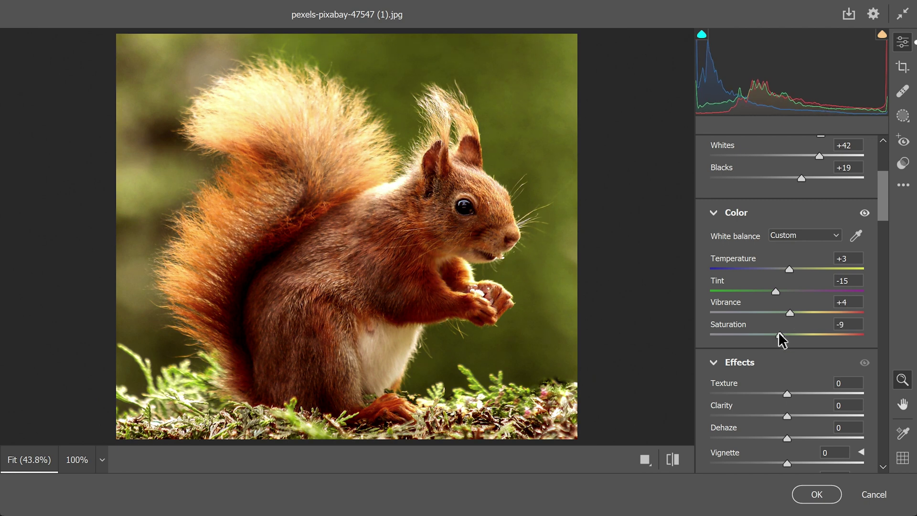
Add Texture +11, Clarity +9, Dehaze +17 and a -47 vignette in Camera Raw.
scroll(806, 343, down, 3)
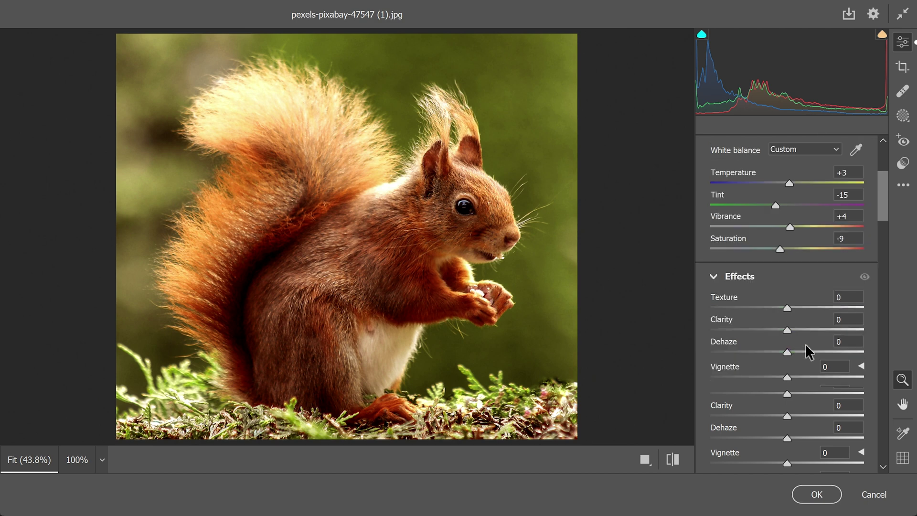
mouse_move(790, 308)
mouse_down()
mouse_move(799, 311)
mouse_move(800, 352)
mouse_up()
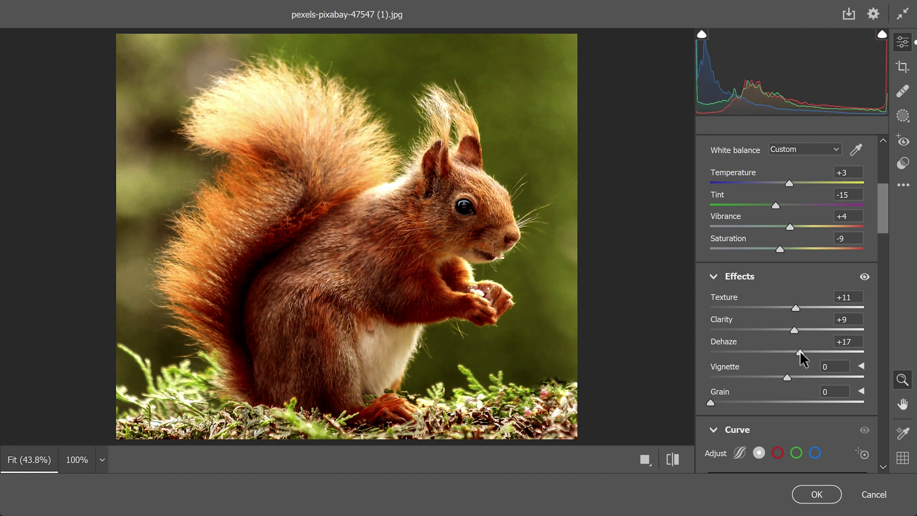
drag(788, 377, 751, 377)
scroll(816, 351, up, 3)
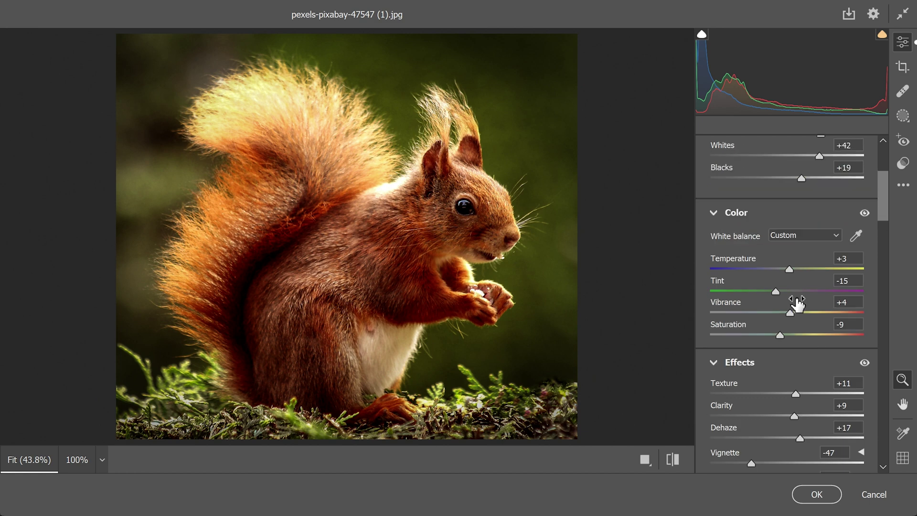
mouse_move(790, 270)
mouse_down()
mouse_move(792, 290)
mouse_move(792, 269)
mouse_up()
Retune Contrast +18, Highlights -60, Temp +7, Tint +6, compare before/after, and apply Camera Raw.
scroll(803, 282, up, 2)
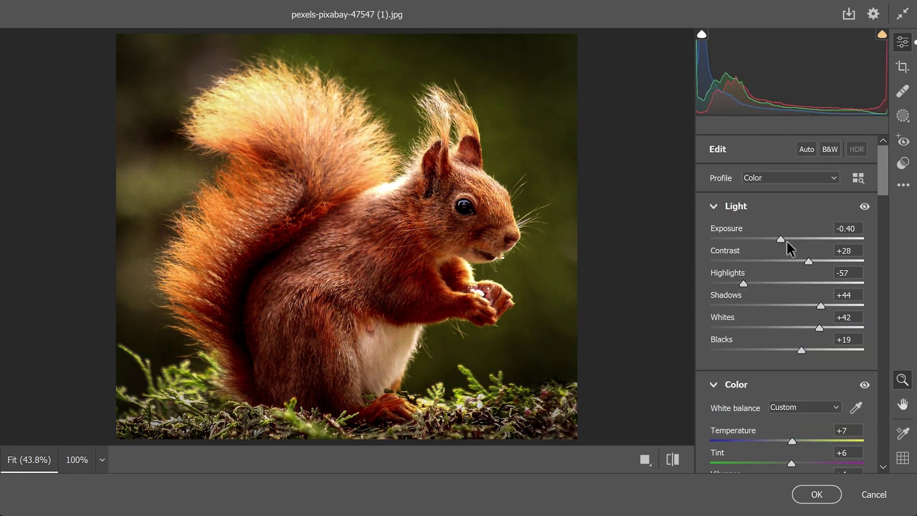
drag(803, 261, 799, 262)
click(742, 283)
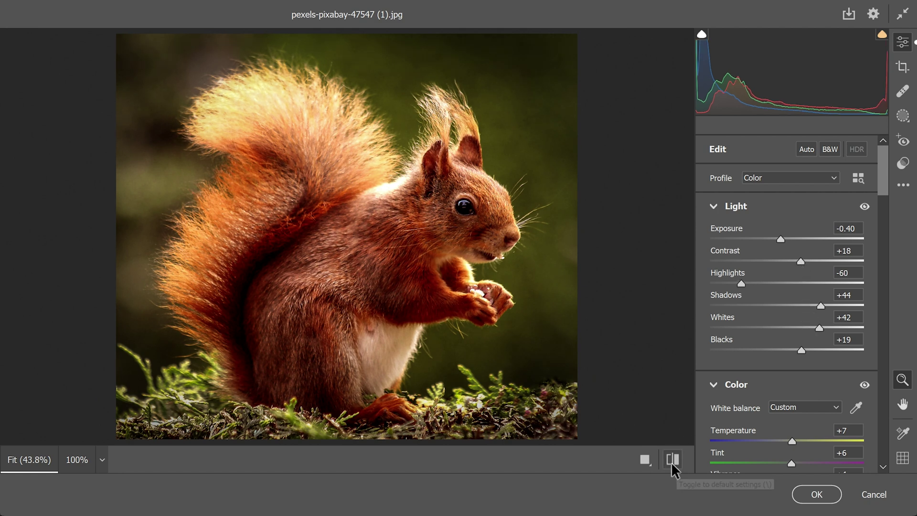
click(673, 462)
click(815, 495)
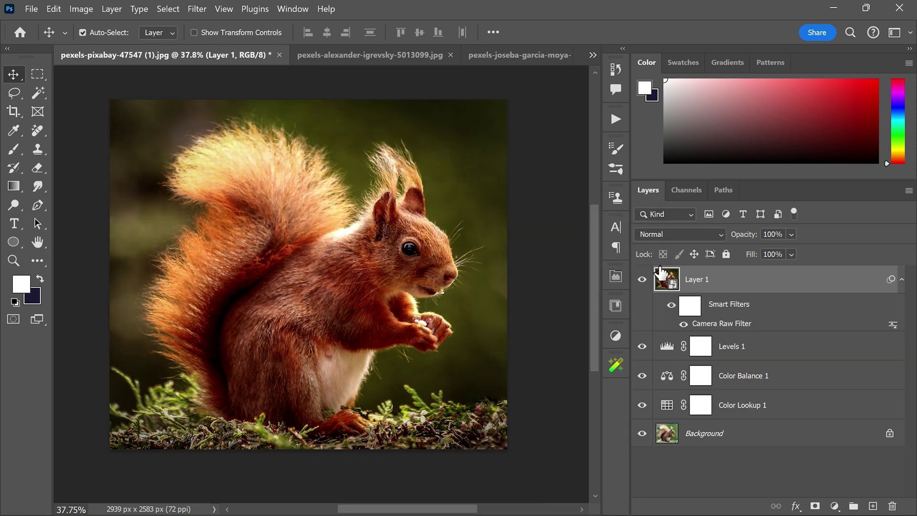
Toggle the Background eye to compare original and graded squirrel, then show the Actions panel.
click(643, 436)
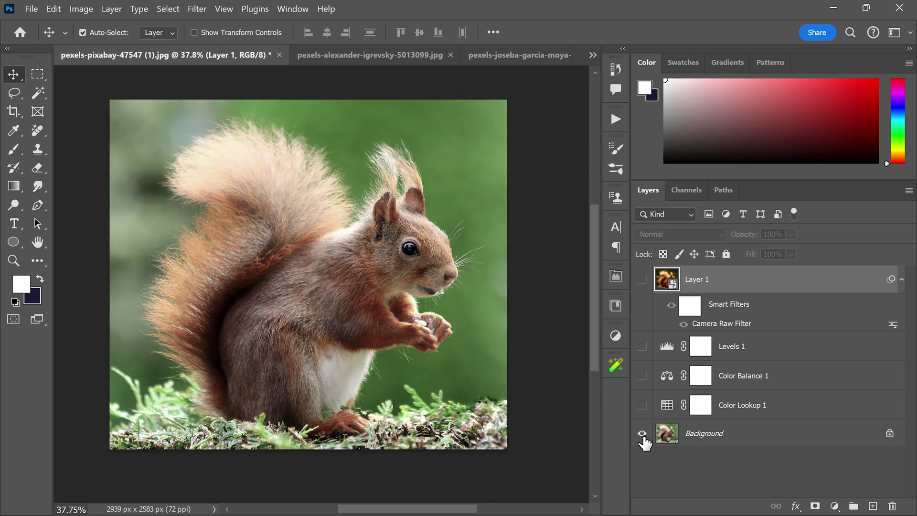
alt+click(643, 435)
alt+click(643, 435)
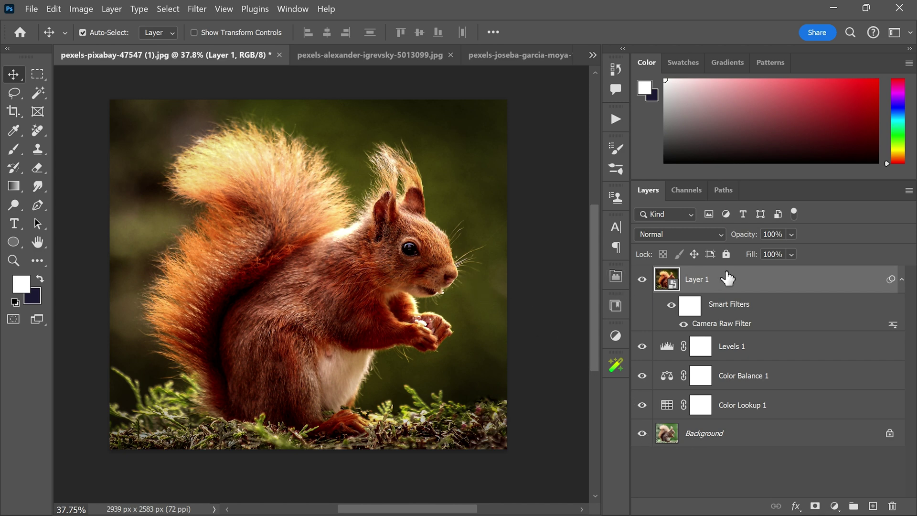
click(616, 115)
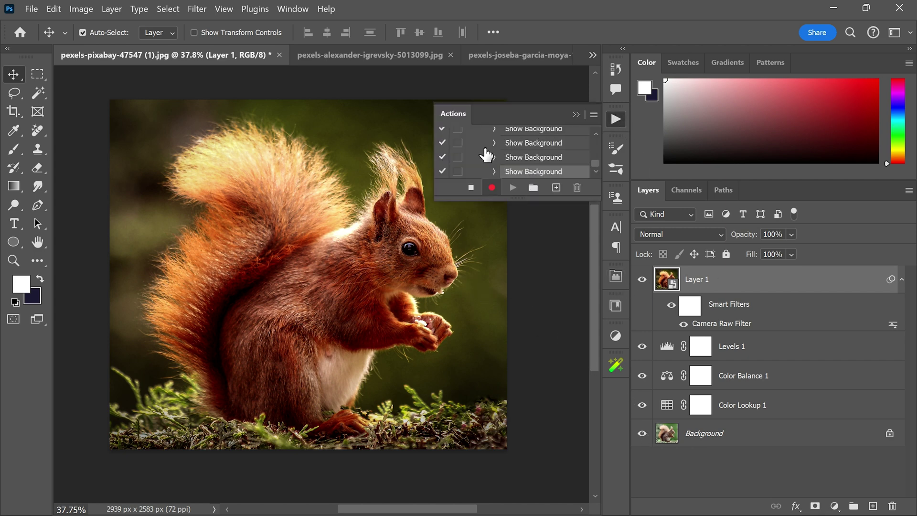
Stop recording the animal kingdom action.
click(471, 190)
scroll(547, 158, up, 5)
scroll(547, 158, up, 5)
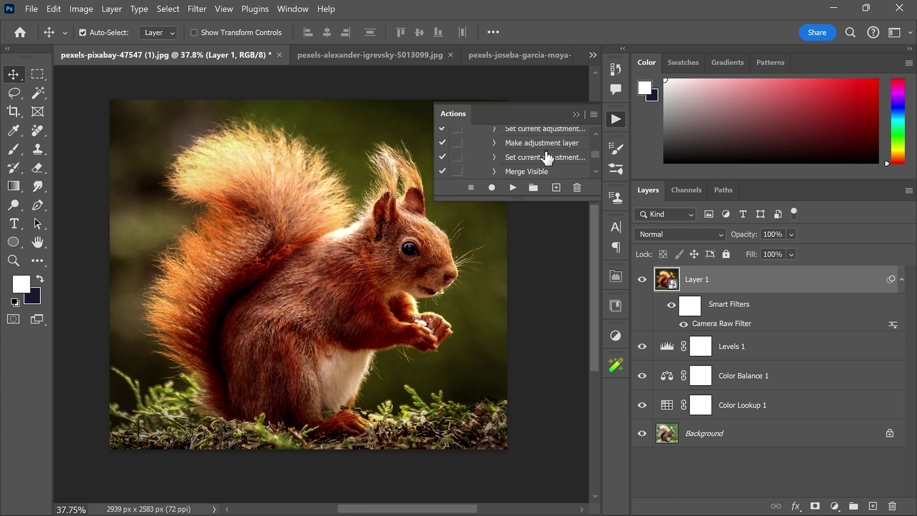
scroll(546, 157, up, 5)
scroll(539, 162, up, 2)
scroll(538, 166, down, 2)
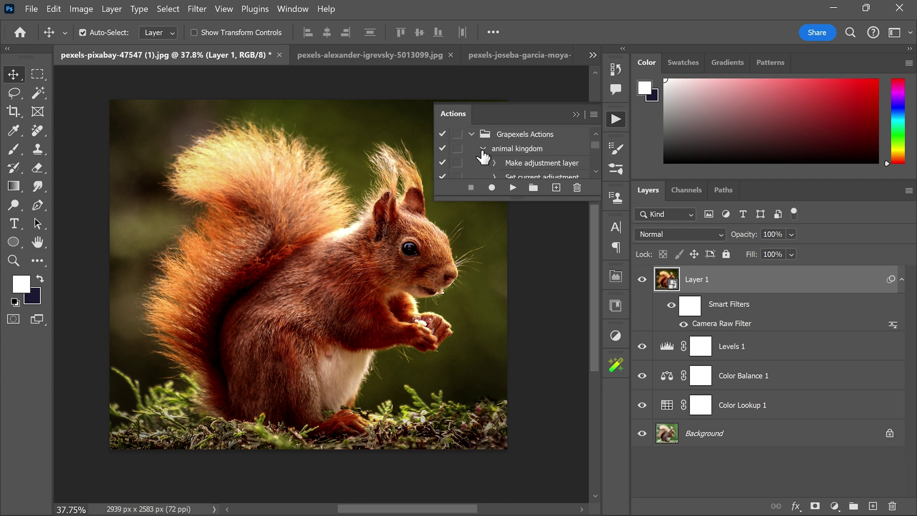
Collapse the animal kingdom steps, select the action, and compare the squirrel with its original.
click(483, 149)
click(499, 175)
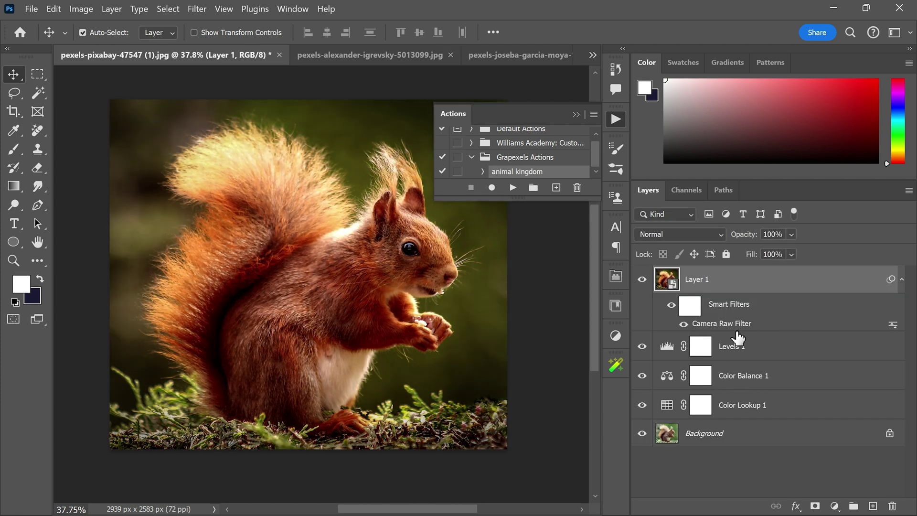
alt+click(641, 434)
Play the animal kingdom action on the fox photo.
click(315, 54)
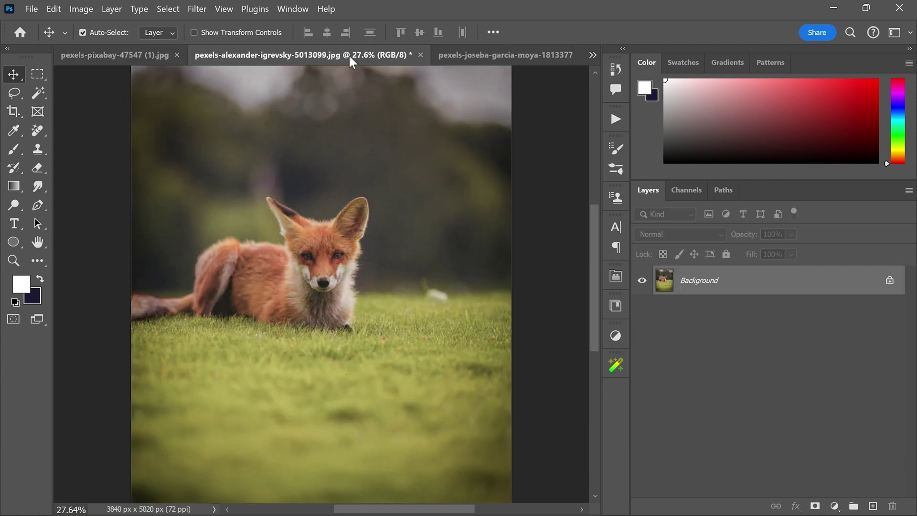
click(614, 119)
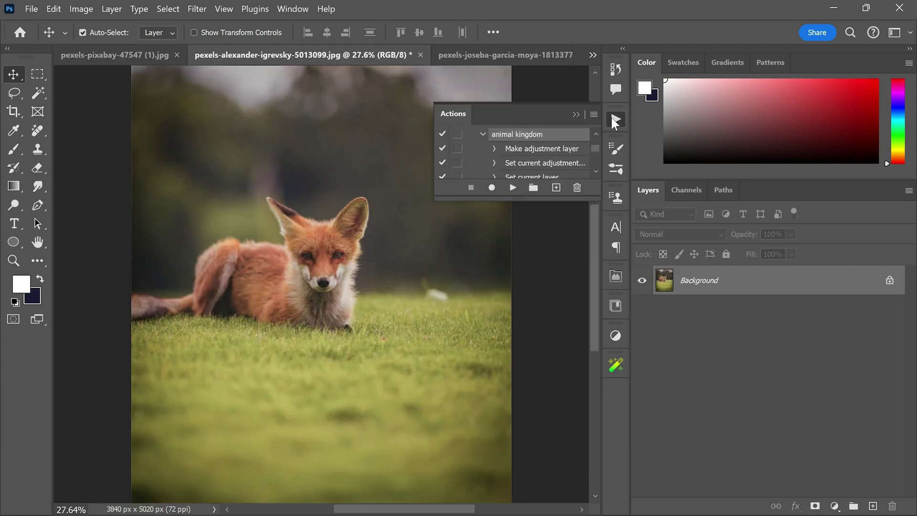
click(513, 187)
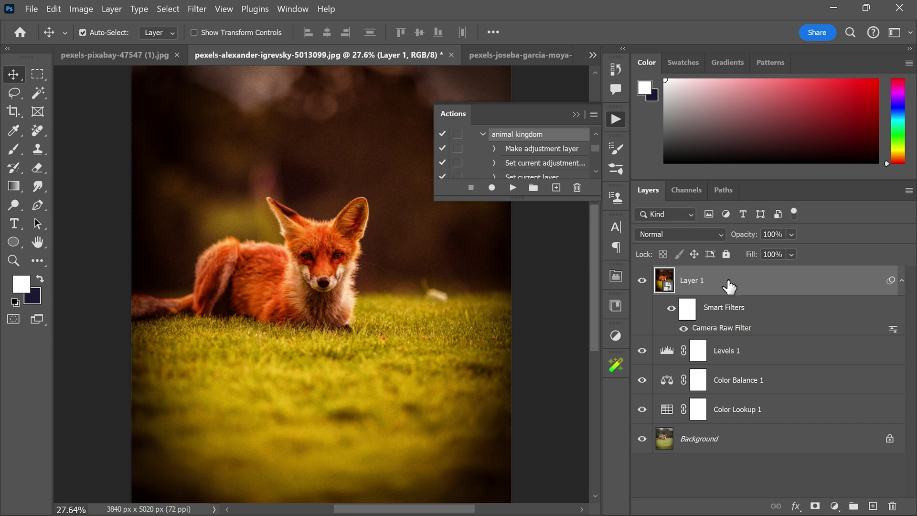
Compare the fox before and after, then group its grading layers into Group 1.
alt+click(643, 439)
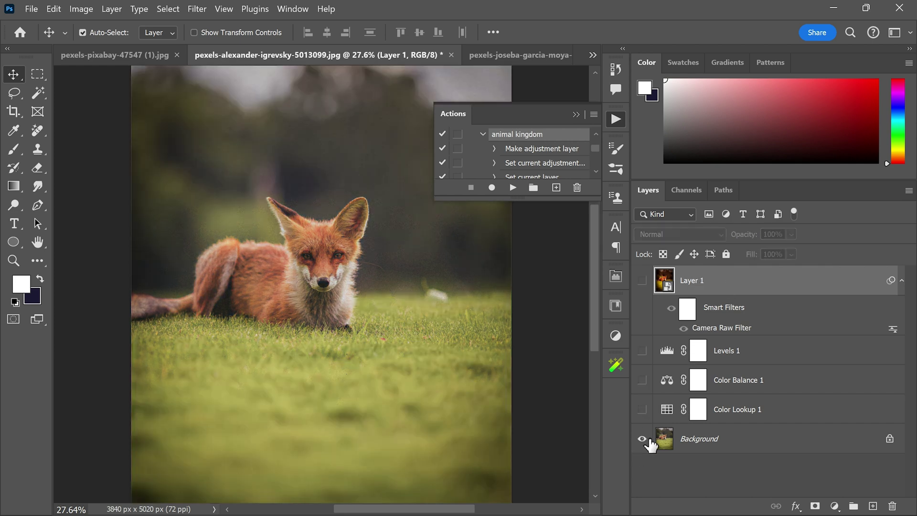
alt+click(643, 439)
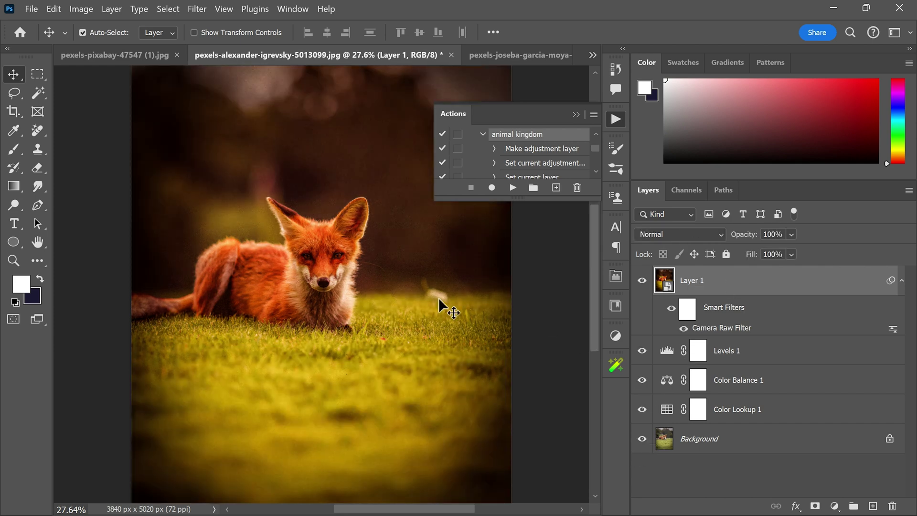
shift+click(744, 417)
key(ctrl+g)
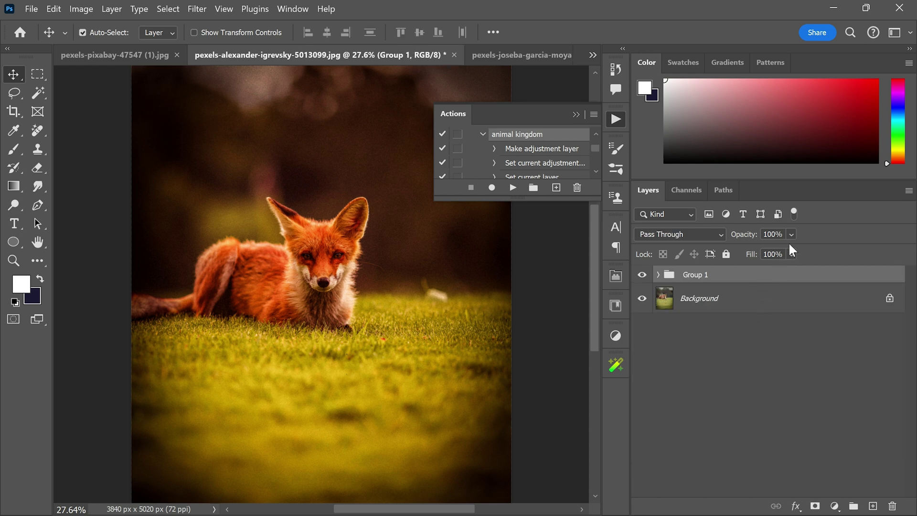
click(792, 234)
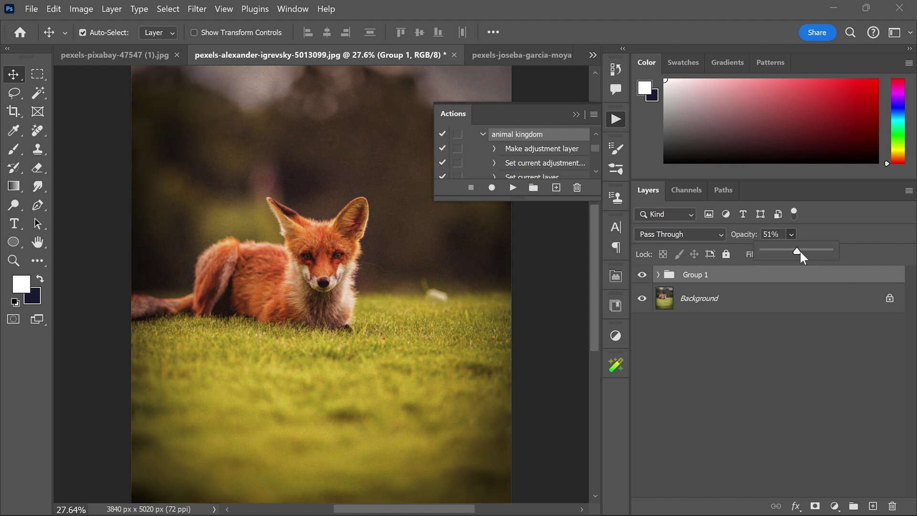
Set the fox's Group 1 to 74% opacity, compare it, then play animal kingdom on the heron.
drag(792, 250, 812, 250)
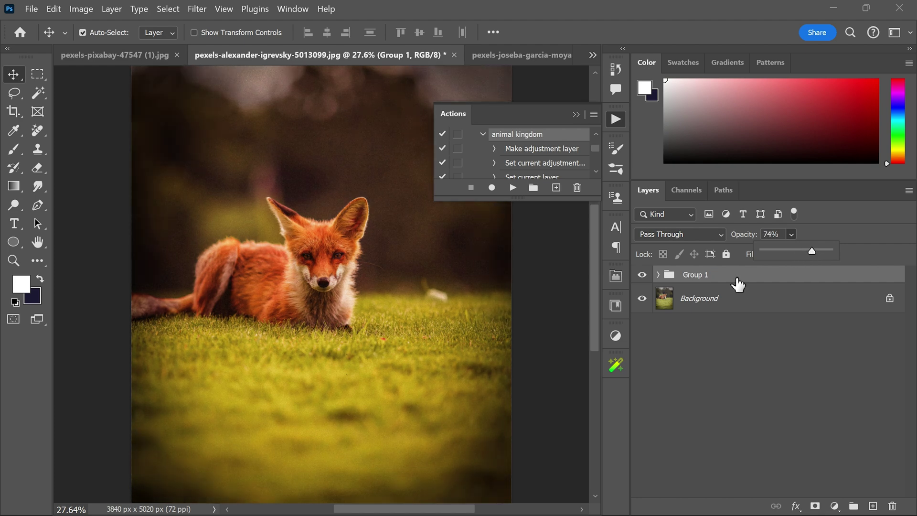
click(643, 276)
click(642, 276)
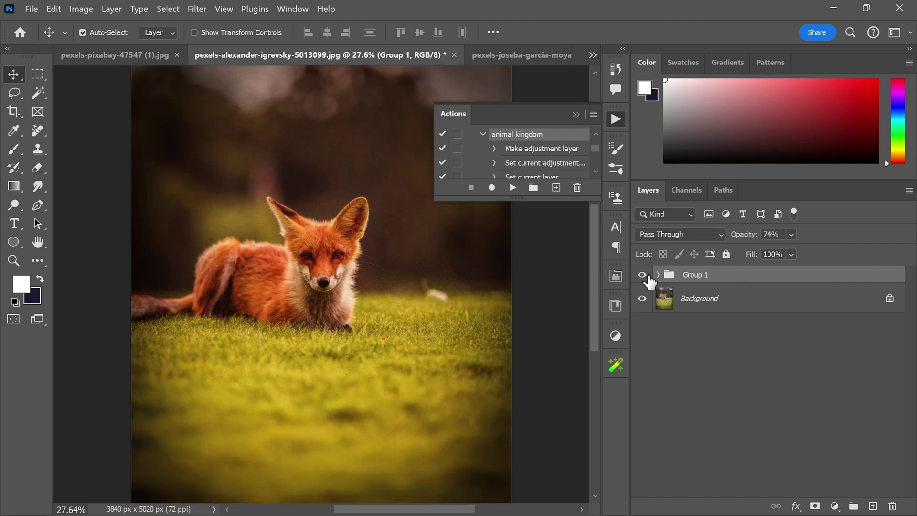
click(479, 56)
click(513, 187)
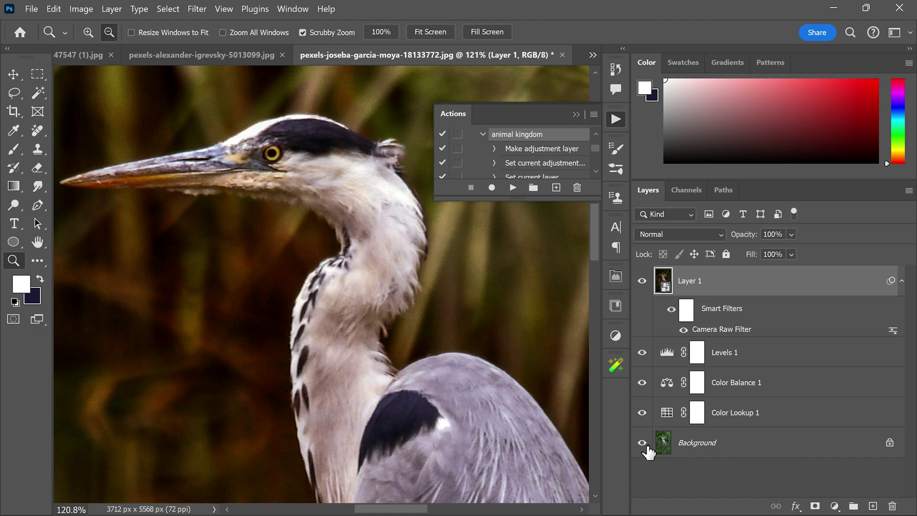
Compare the heron with its original, then check the graded bears photo before and after.
alt+click(642, 442)
alt+click(643, 442)
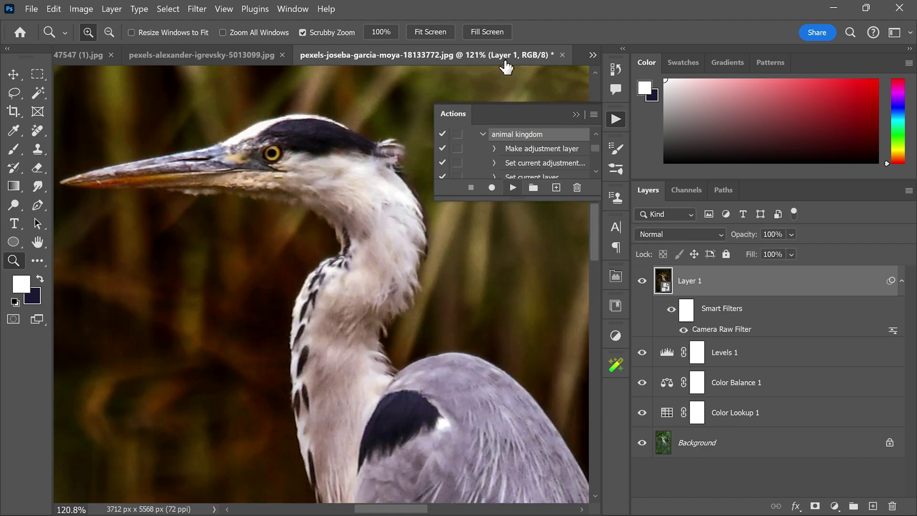
click(593, 55)
click(628, 106)
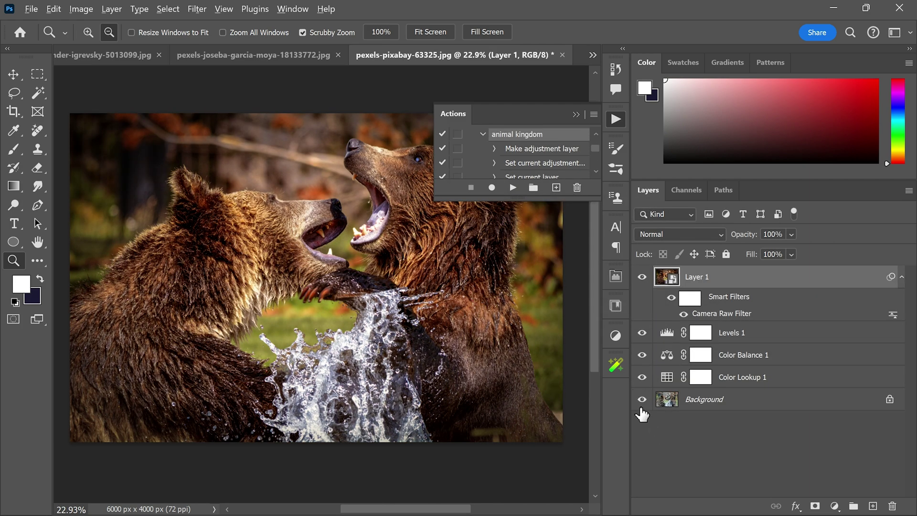
alt+click(642, 402)
alt+click(642, 402)
click(593, 55)
Play animal kingdom on the barn owl portrait and compare it with the original.
click(630, 123)
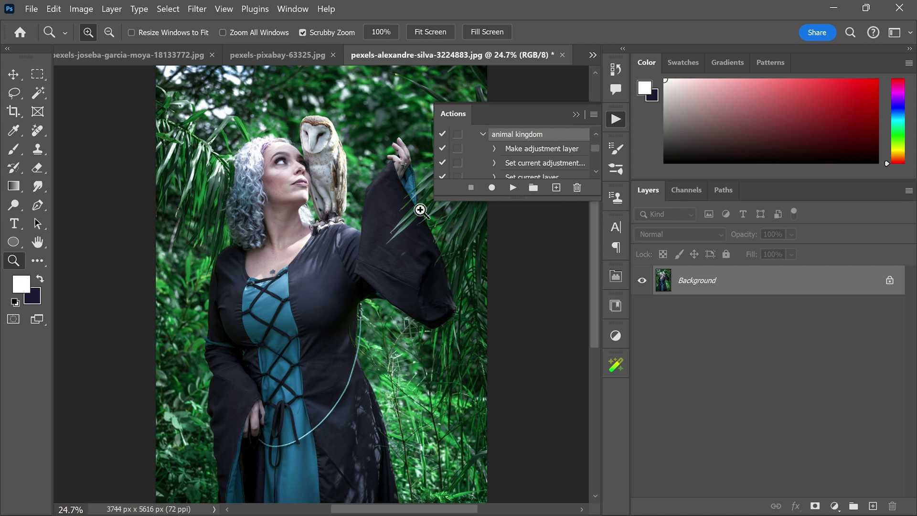
click(513, 187)
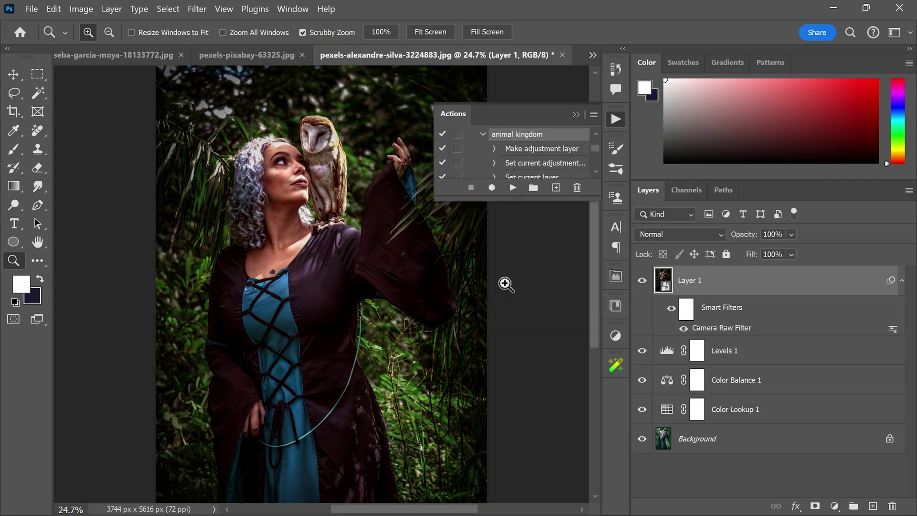
alt+click(642, 439)
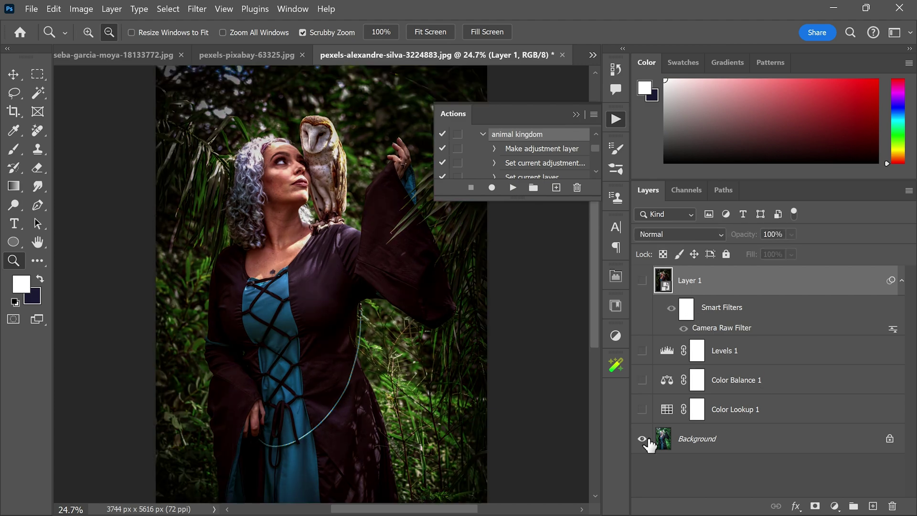
alt+click(642, 439)
alt+click(642, 439)
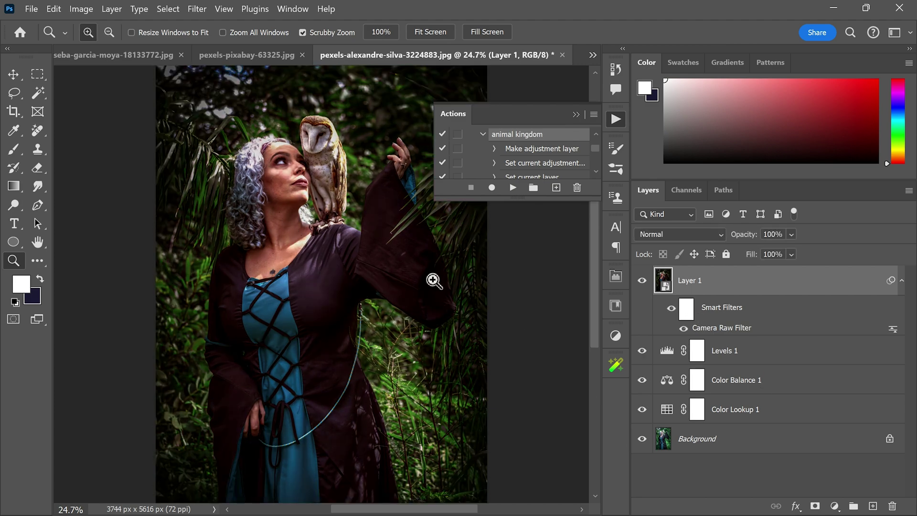